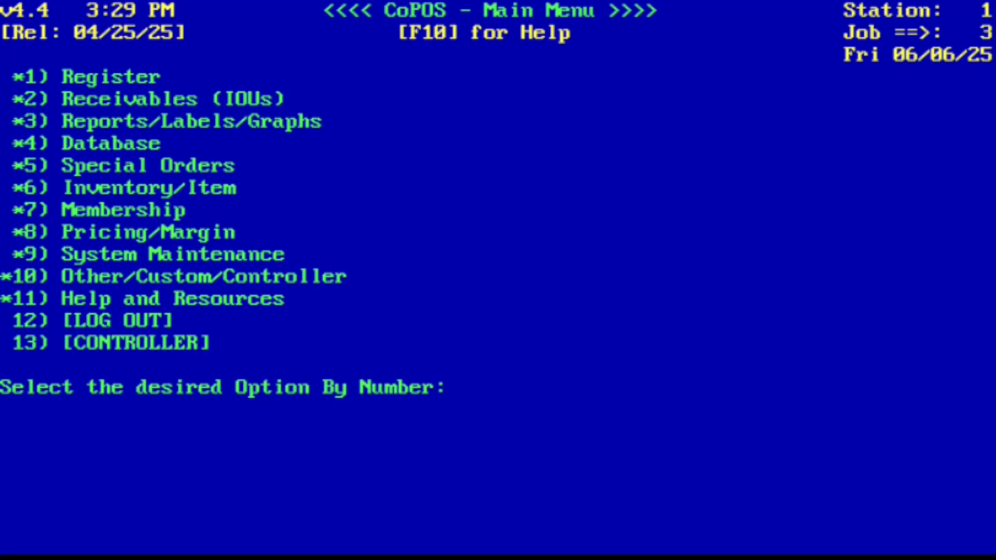
{"action": "type", "text": "1"}
{"action": "key", "text": "Return"}
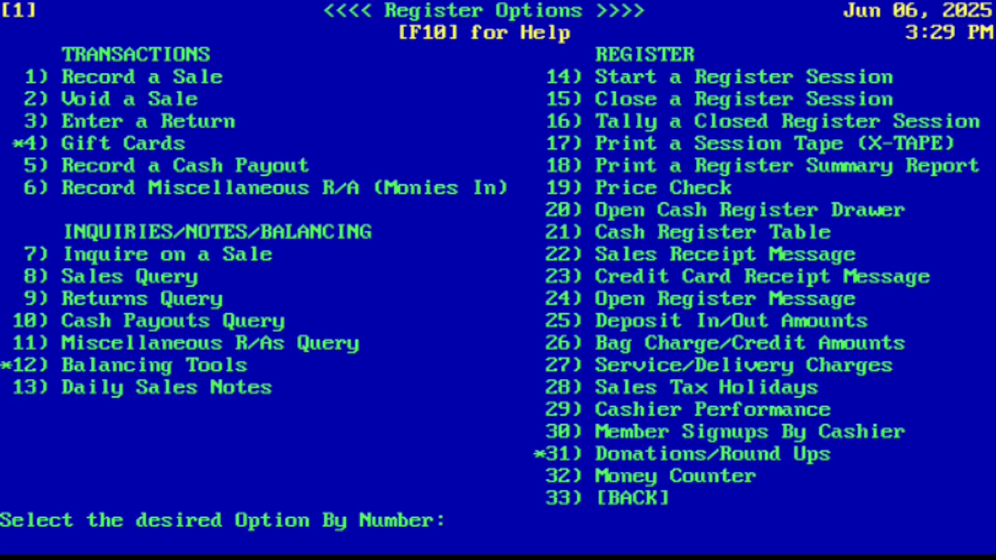
{"action": "type", "text": "6"}
{"action": "key", "text": "Return"}
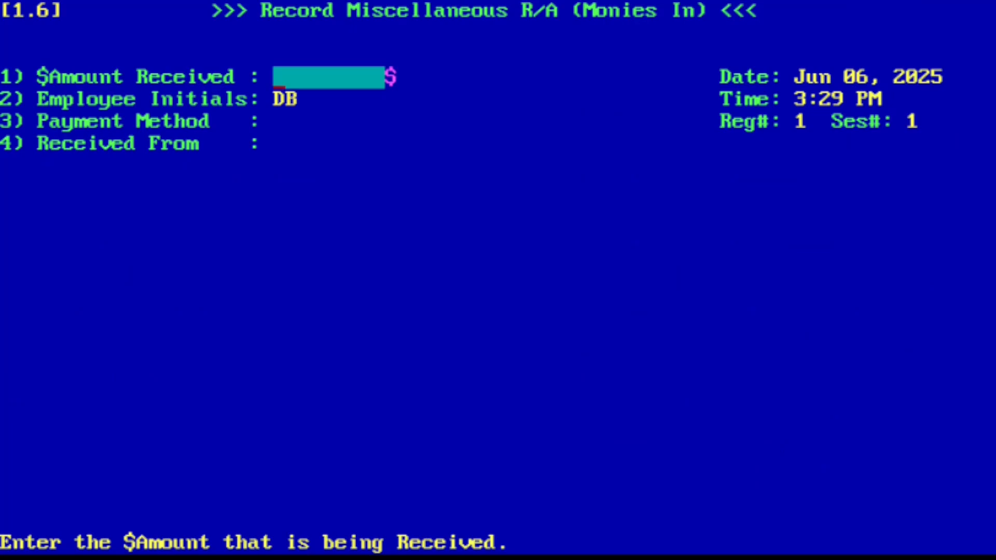
{"action": "key", "text": "Escape"}
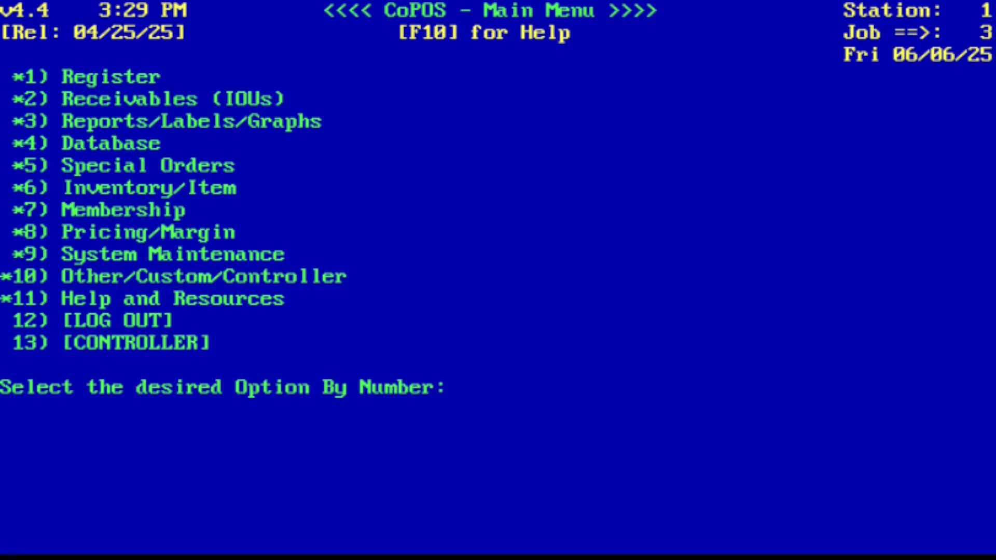
Start a Miscellaneous R/A (Monies In) record for 10.00 and accept the prefilled employee initials.
{"action": "type", "text": "1.6"}
{"action": "key", "text": "Return"}
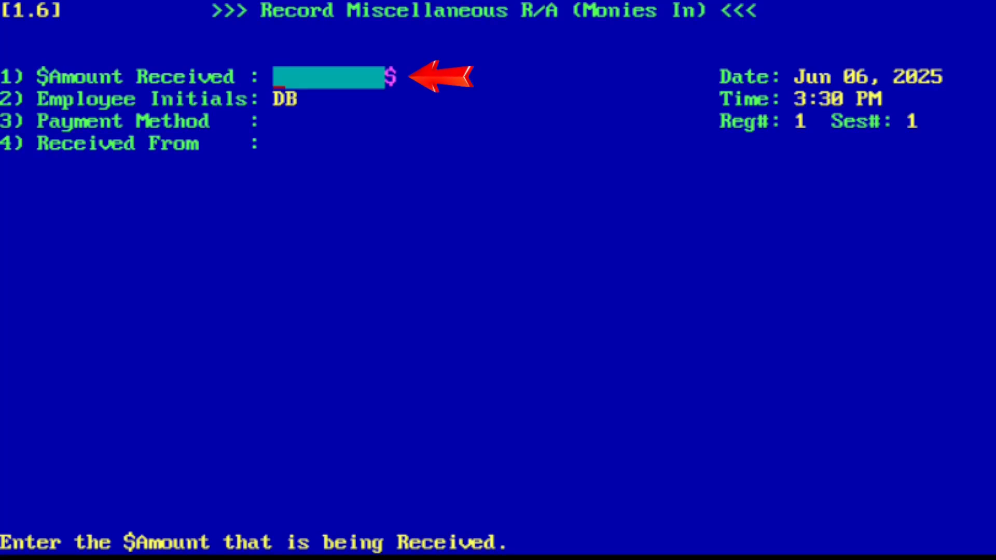
{"action": "type", "text": "10"}
{"action": "key", "text": "Return"}
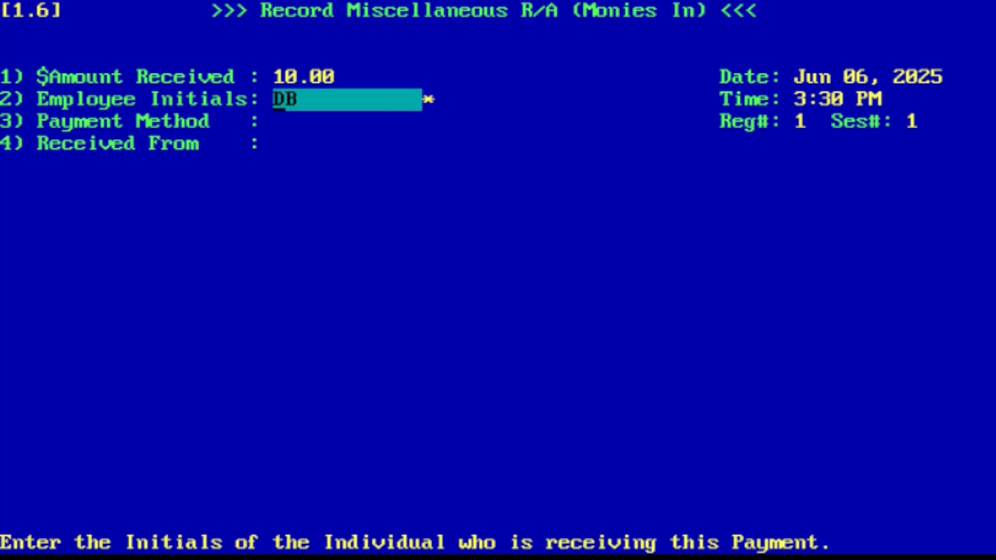
{"action": "key", "text": "Return"}
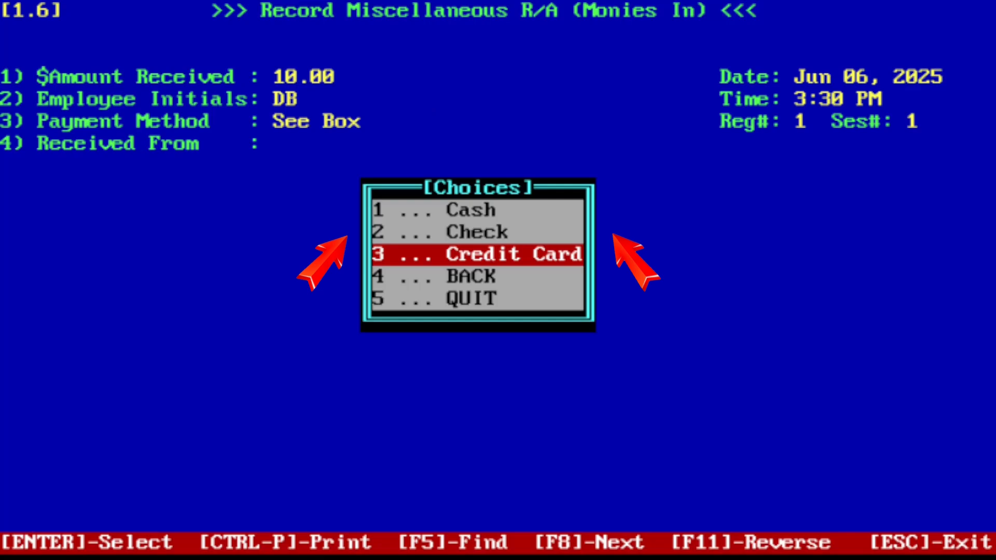
Set the payment method to Cash and enter "Charity Donation" as the source the money is received from.
{"action": "key", "text": "Up"}
{"action": "key", "text": "Up"}
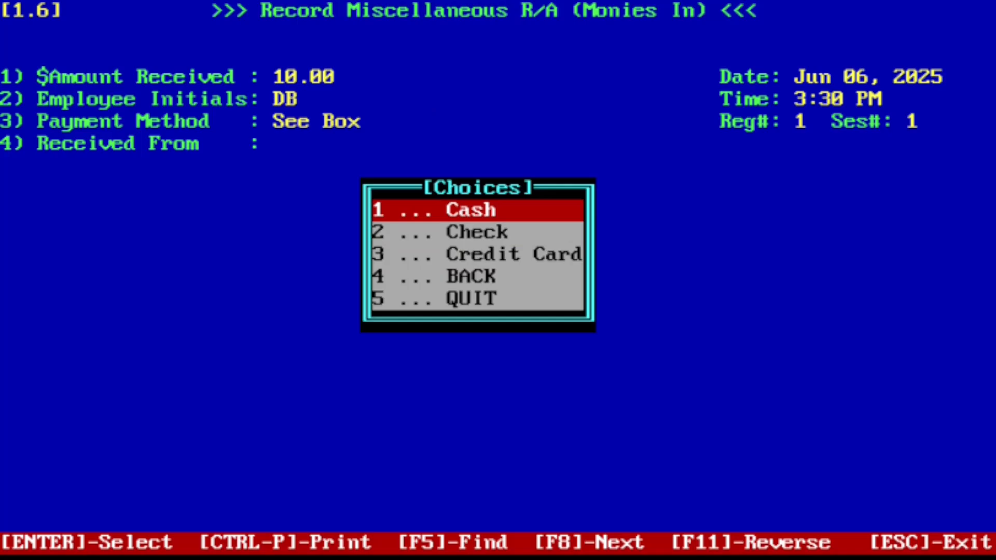
{"action": "key", "text": "Return"}
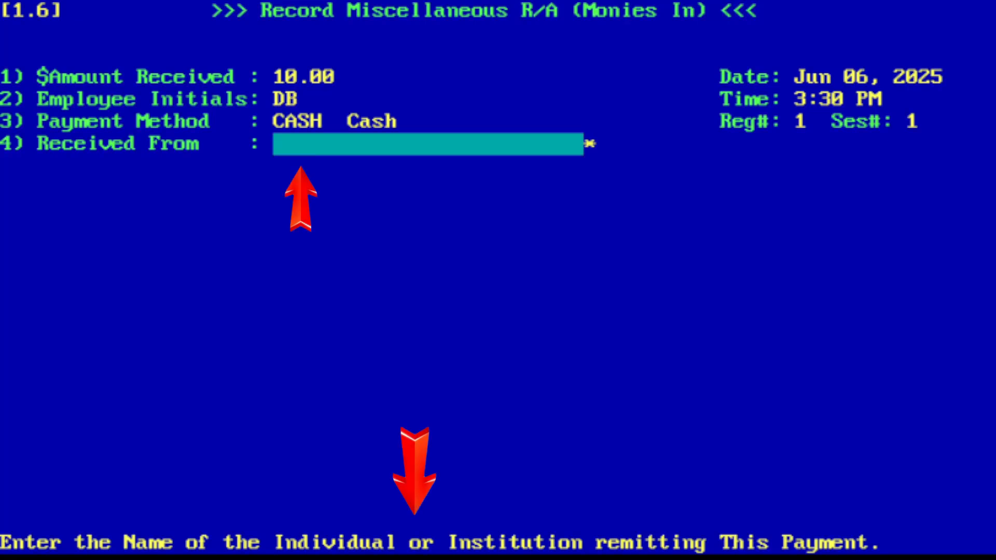
{"action": "type", "text": "Charit"}
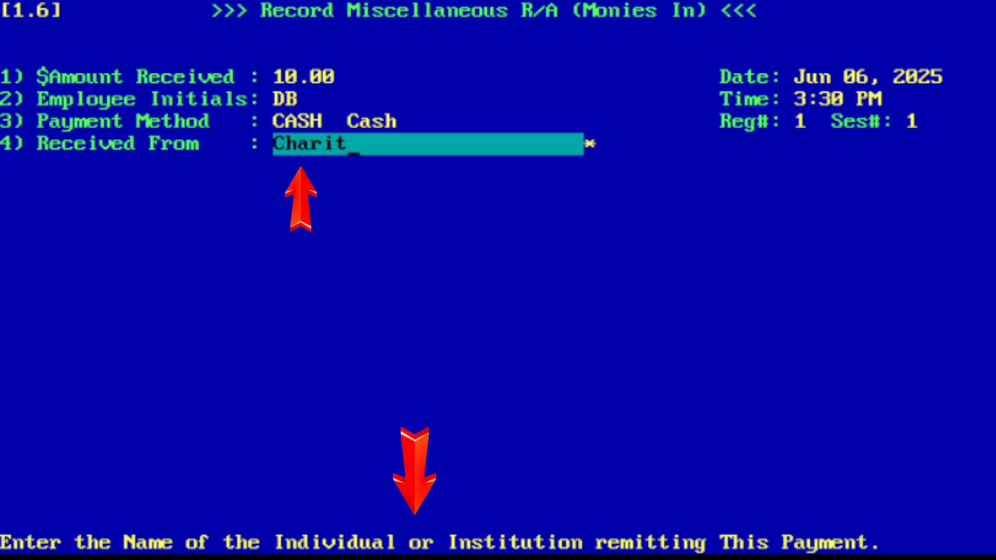
{"action": "type", "text": "y Donation"}
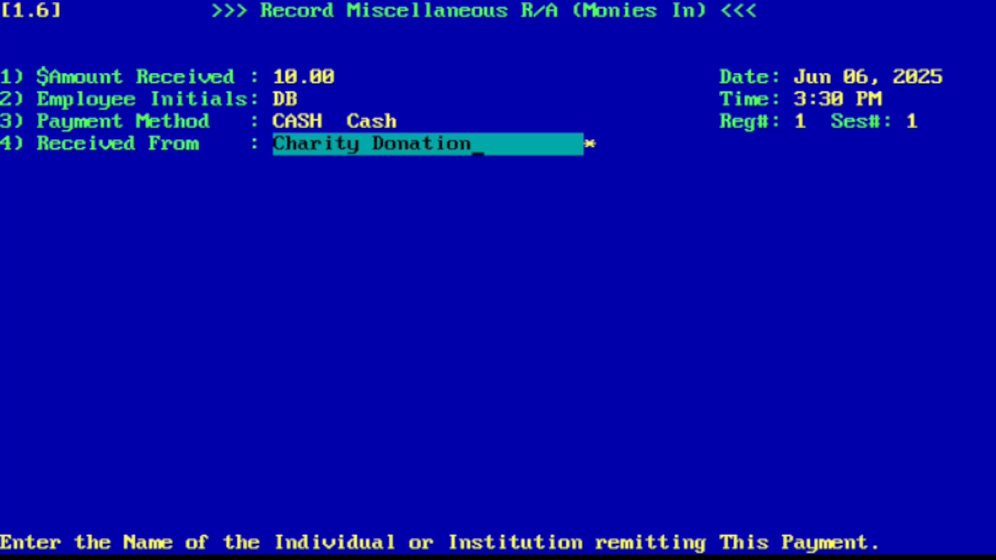
{"action": "key", "text": "Return"}
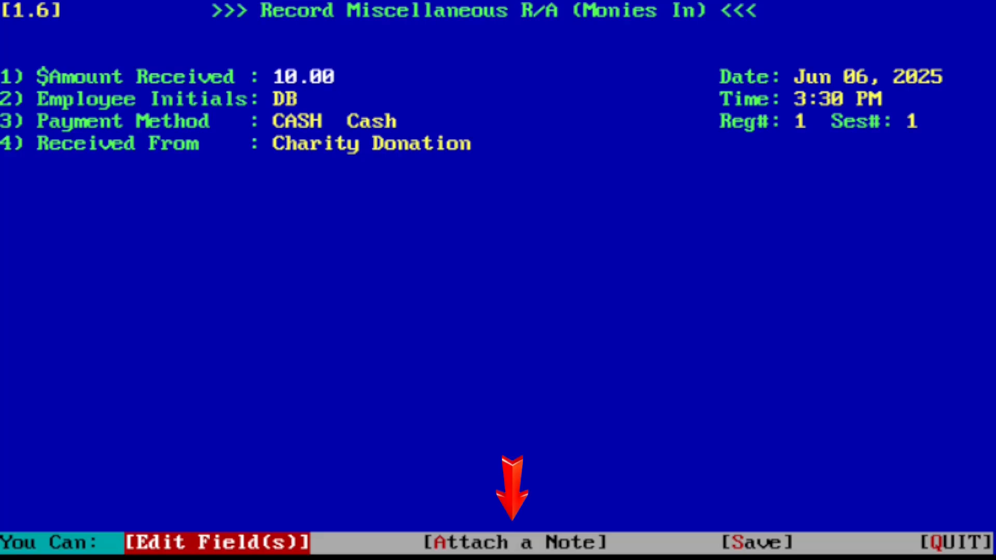
Attach the note "Charity Donation to ABC Charity Drive" to the miscellaneous R/A and save the note.
{"action": "key", "text": "Right"}
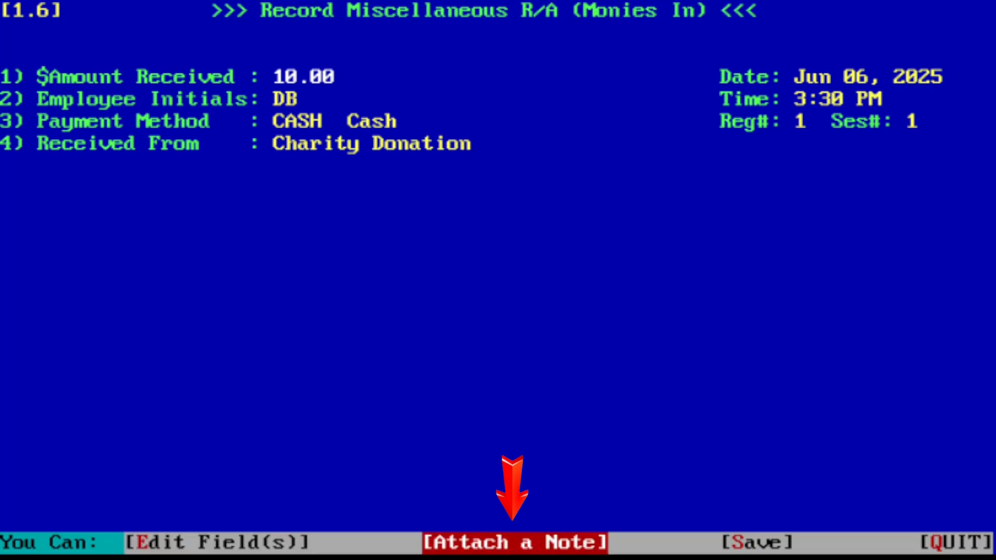
{"action": "key", "text": "Return"}
{"action": "type", "text": "Cha"}
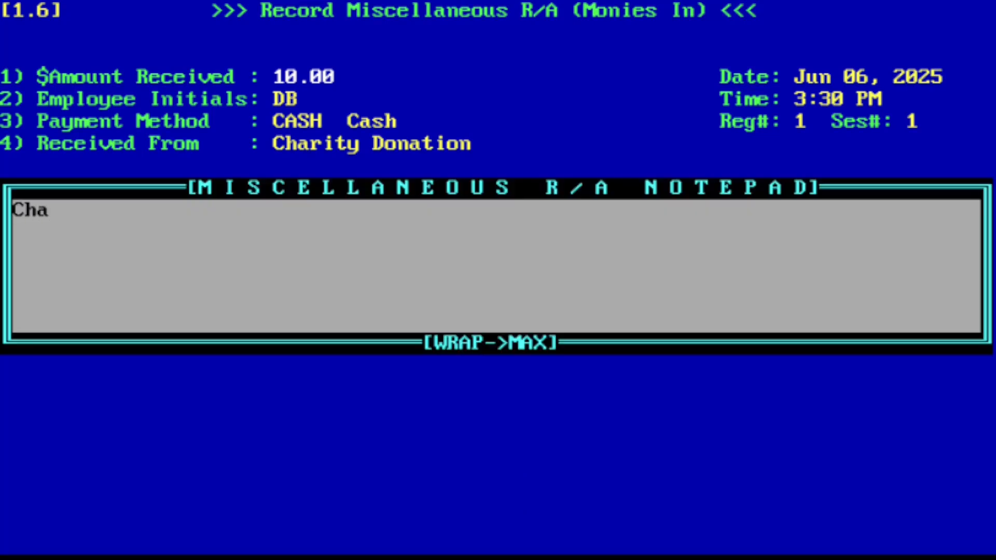
{"action": "type", "text": "rity Donation"}
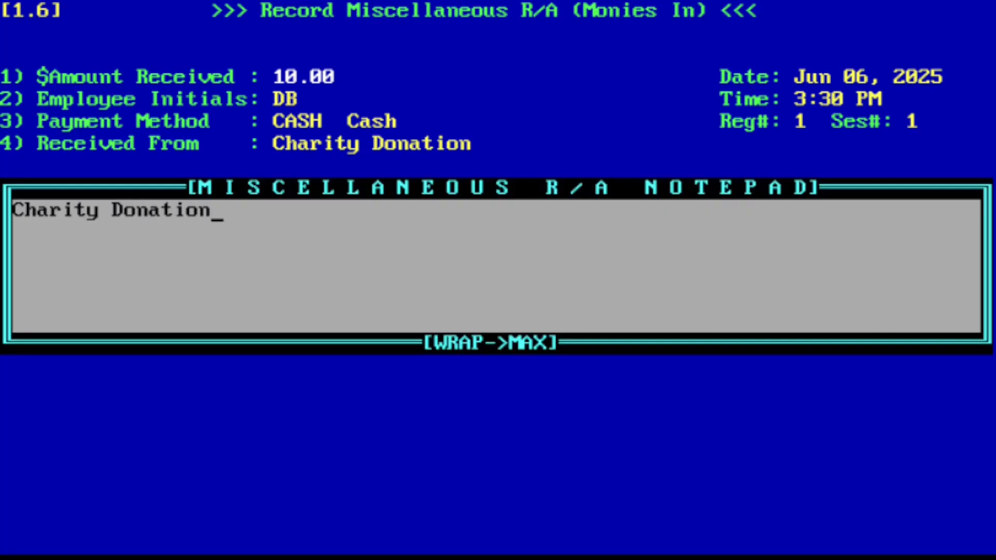
{"action": "type", "text": " to ABC"}
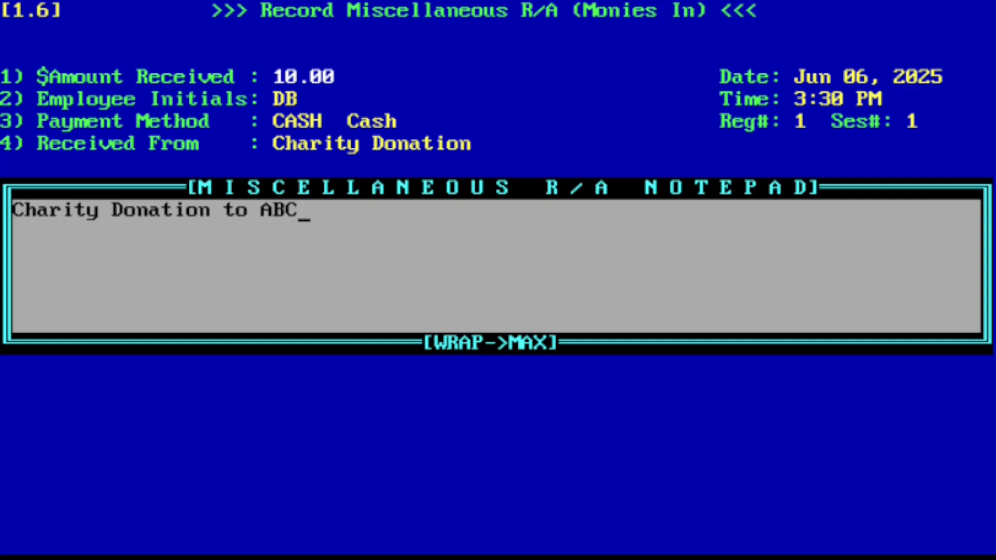
{"action": "type", "text": " Charity Drive"}
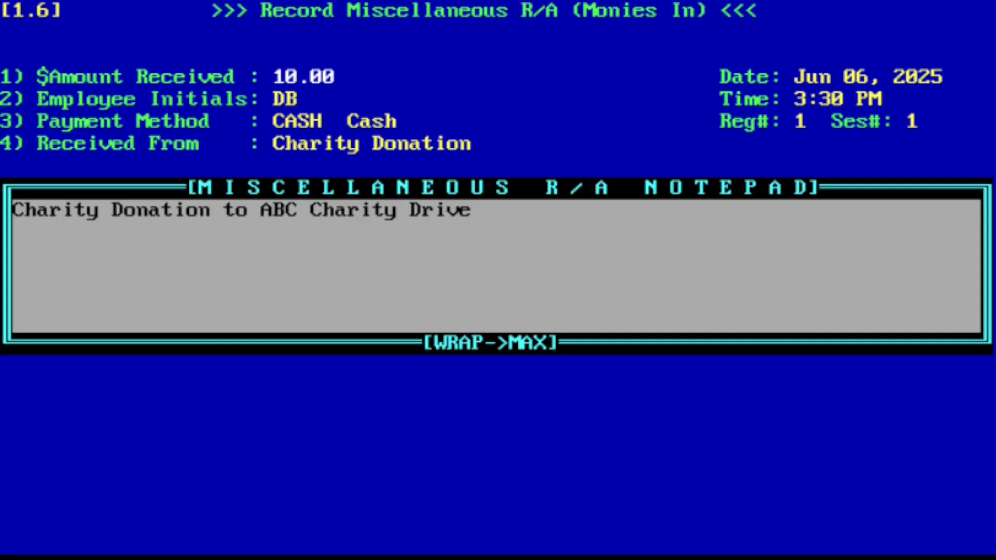
{"action": "key", "text": "Escape"}
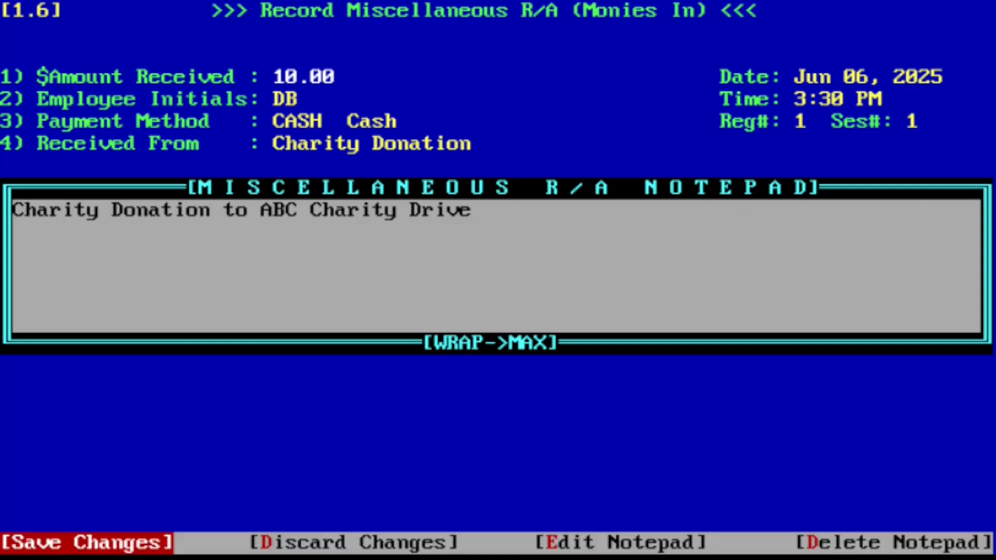
{"action": "key", "text": "Return"}
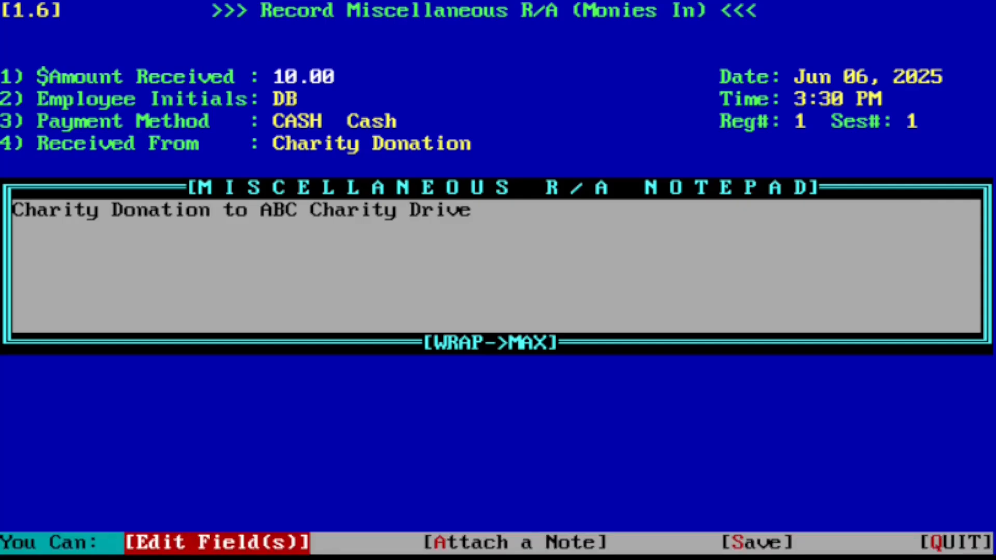
Save the miscellaneous R/A record and confirm the save.
{"action": "key", "text": "Right"}
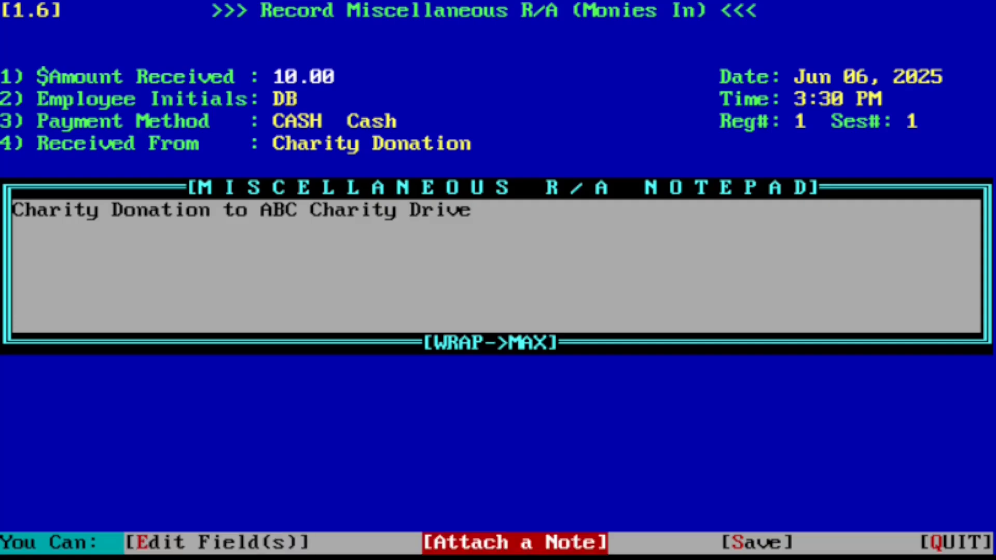
{"action": "key", "text": "Right"}
{"action": "key", "text": "Return"}
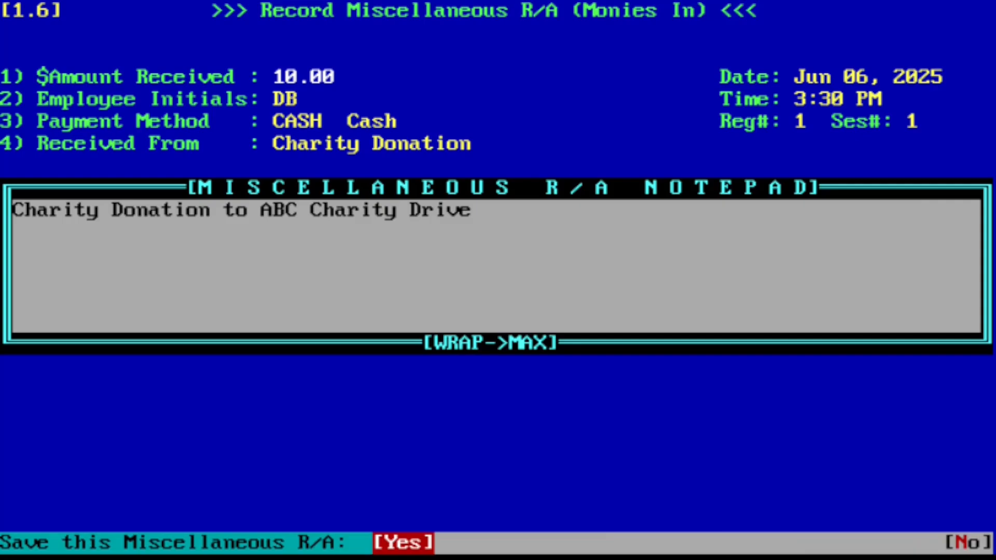
{"action": "key", "text": "Return"}
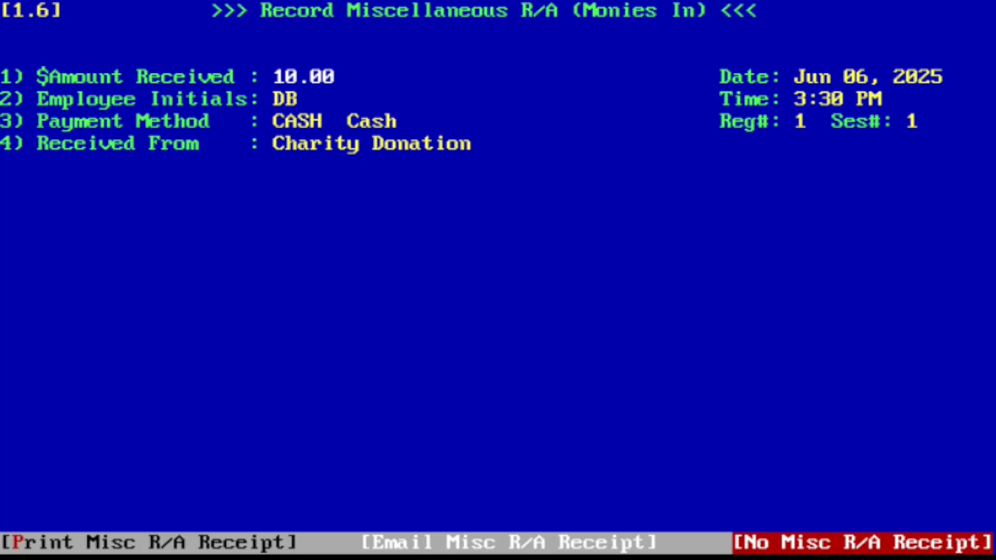
Print the Misc R/A receipt and return to the main menu without recording another one.
{"action": "key", "text": "Left"}
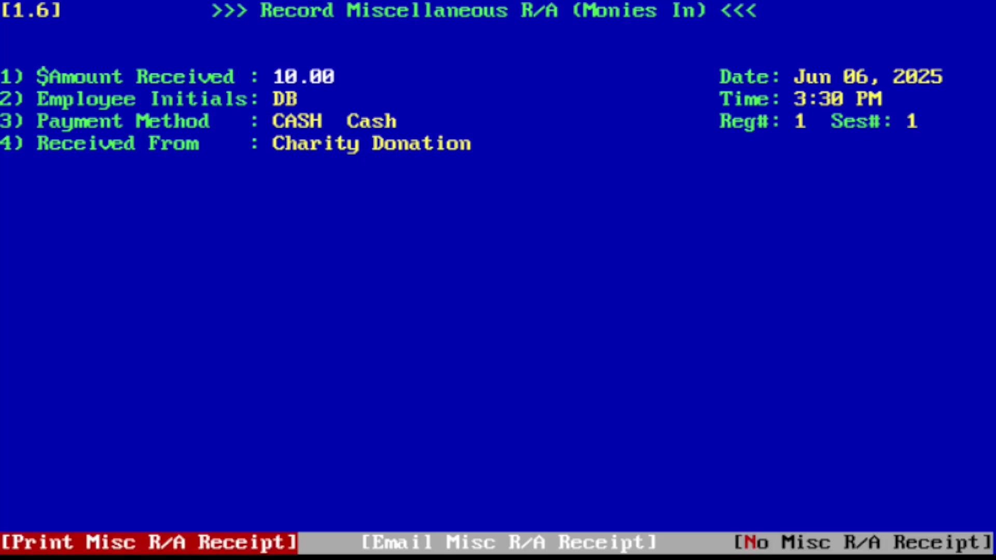
{"action": "key", "text": "Return"}
{"action": "key", "text": "Return"}
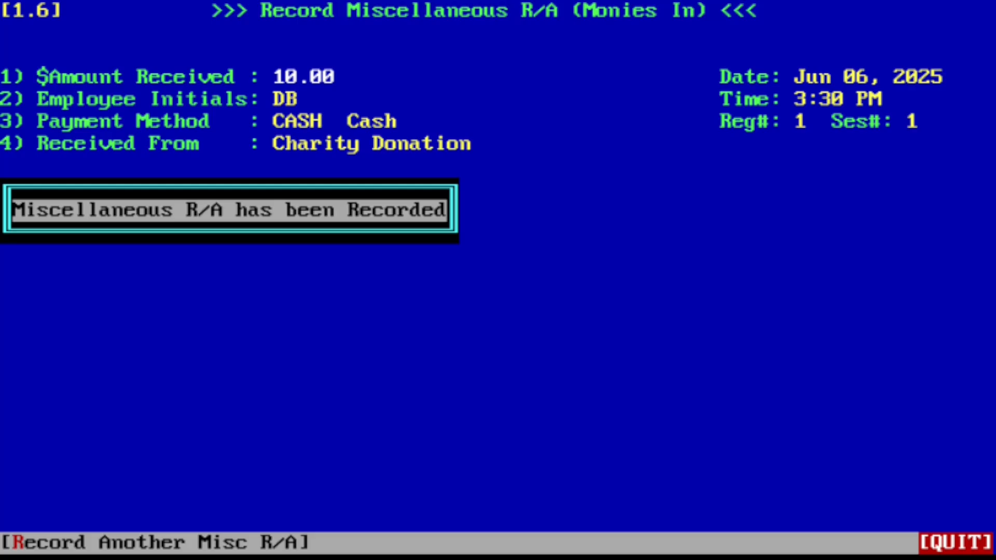
{"action": "key", "text": "Escape"}
{"action": "key", "text": "Escape"}
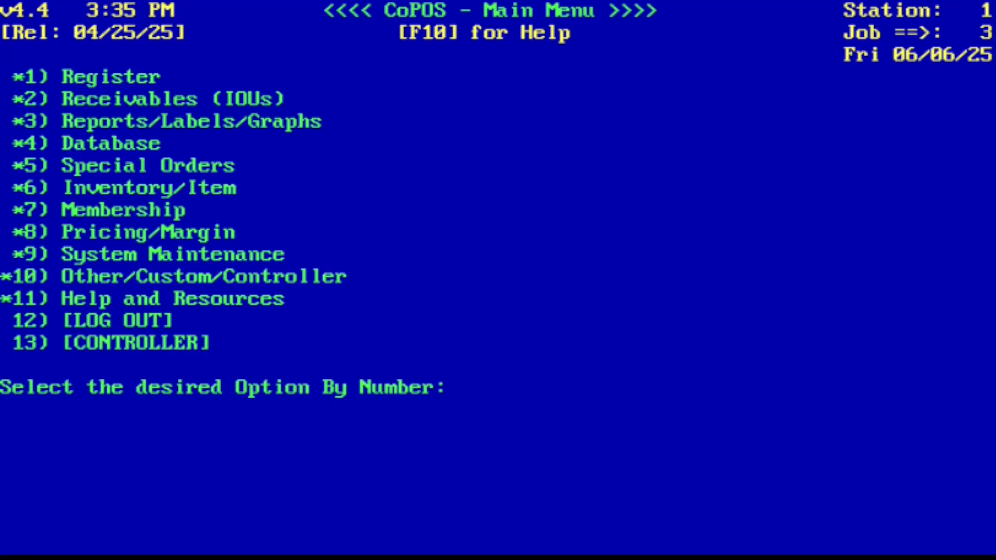
Open the Miscellaneous R/As Query to view its date range fields, and return to the main menu.
{"action": "type", "text": "1.11"}
{"action": "key", "text": "Return"}
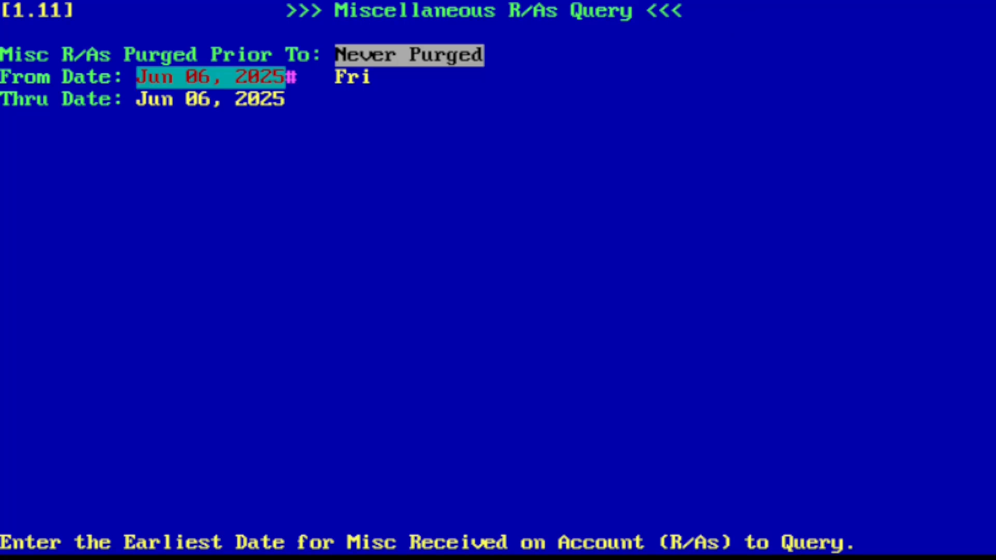
{"action": "key", "text": "Escape"}
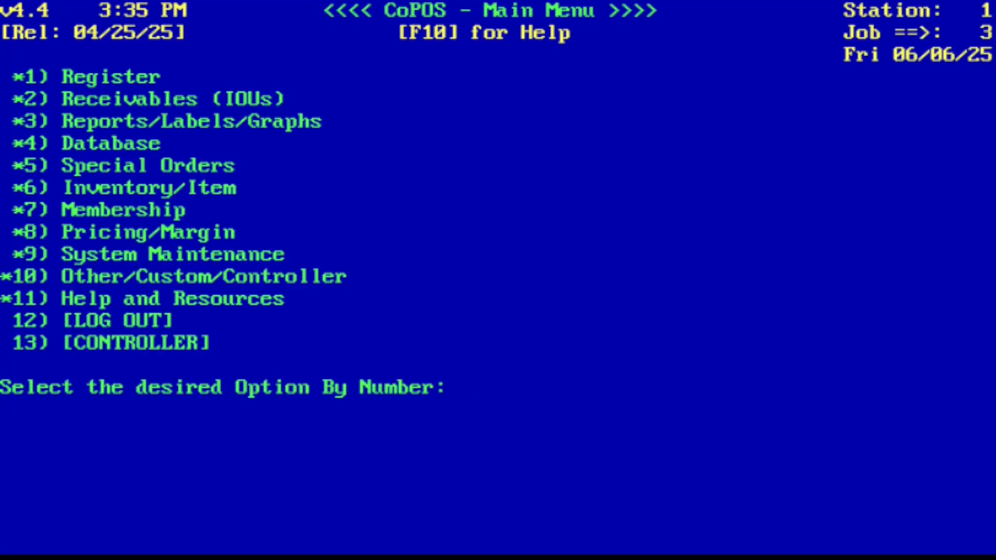